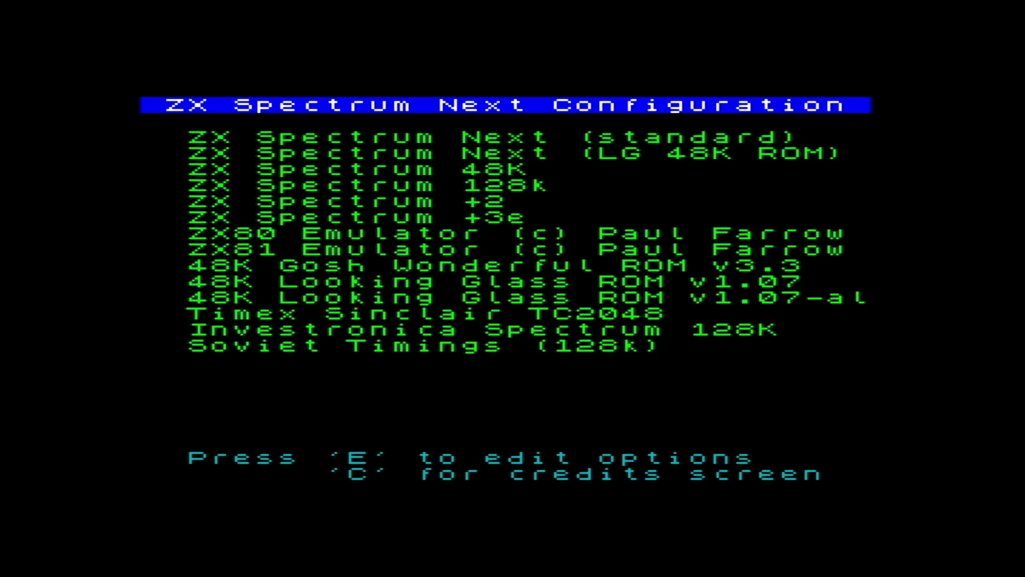
key(Down)
key(Down)
key(Down)
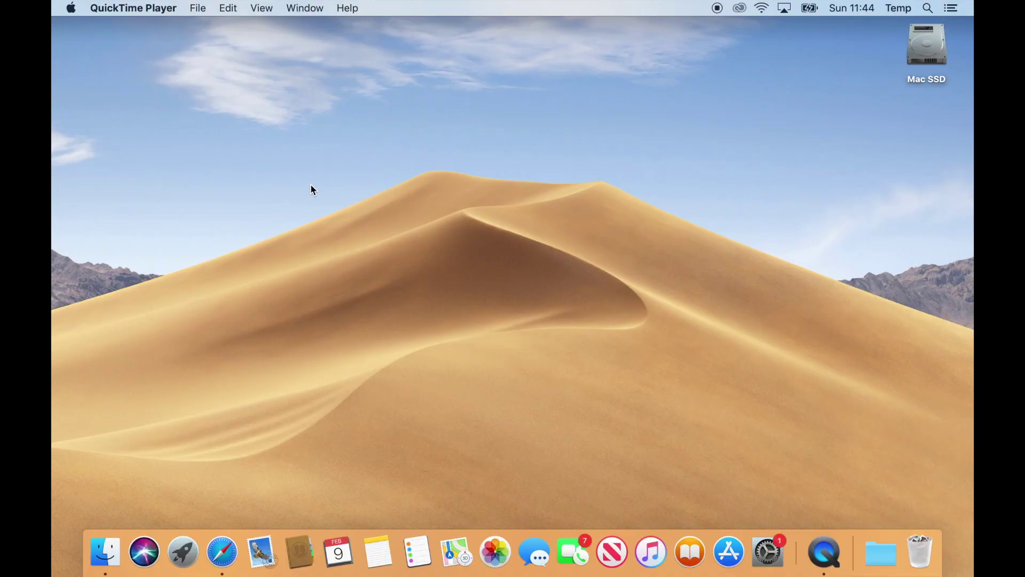
click(221, 551)
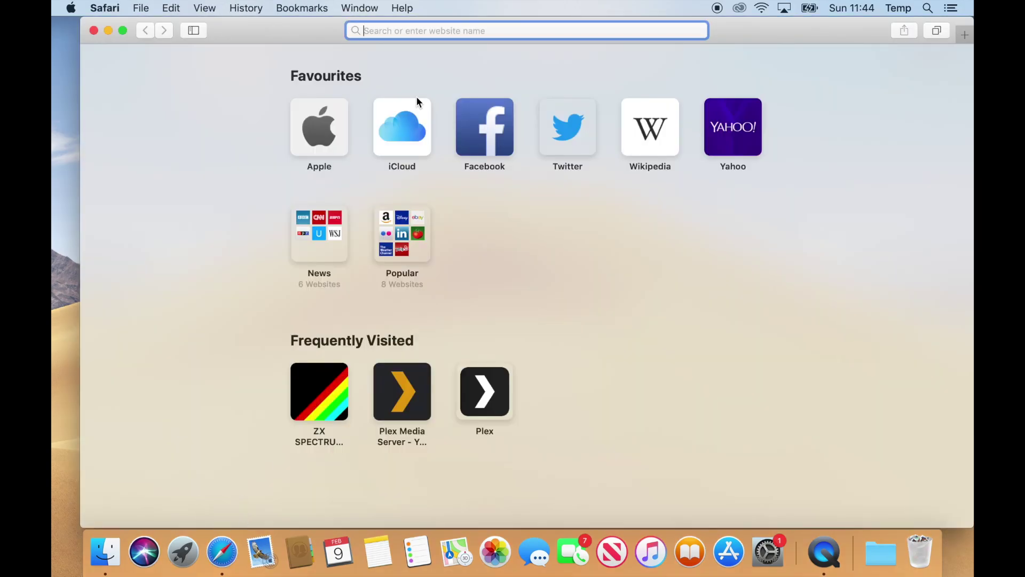
text(www.esxdos.org)
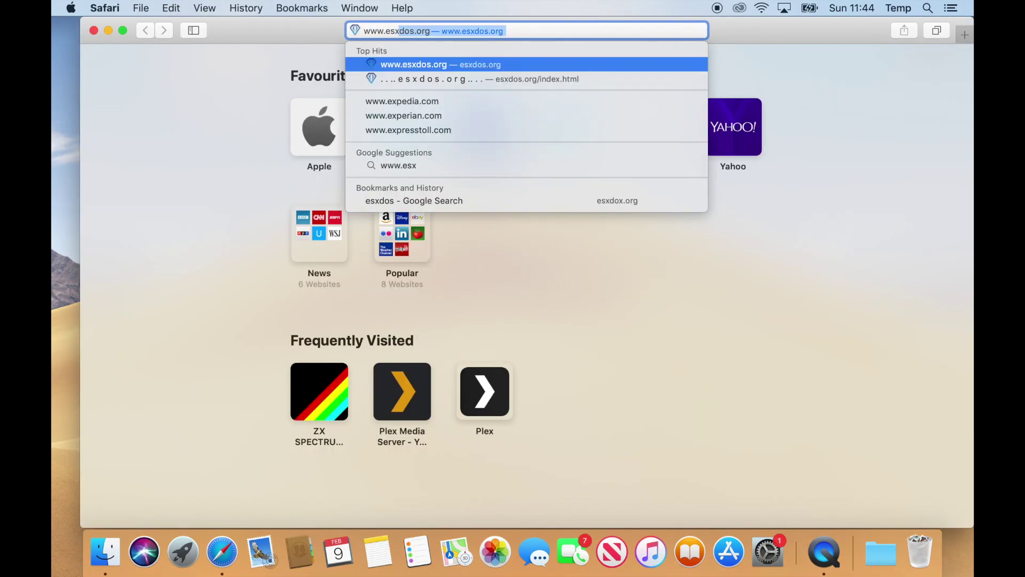
key(Return)
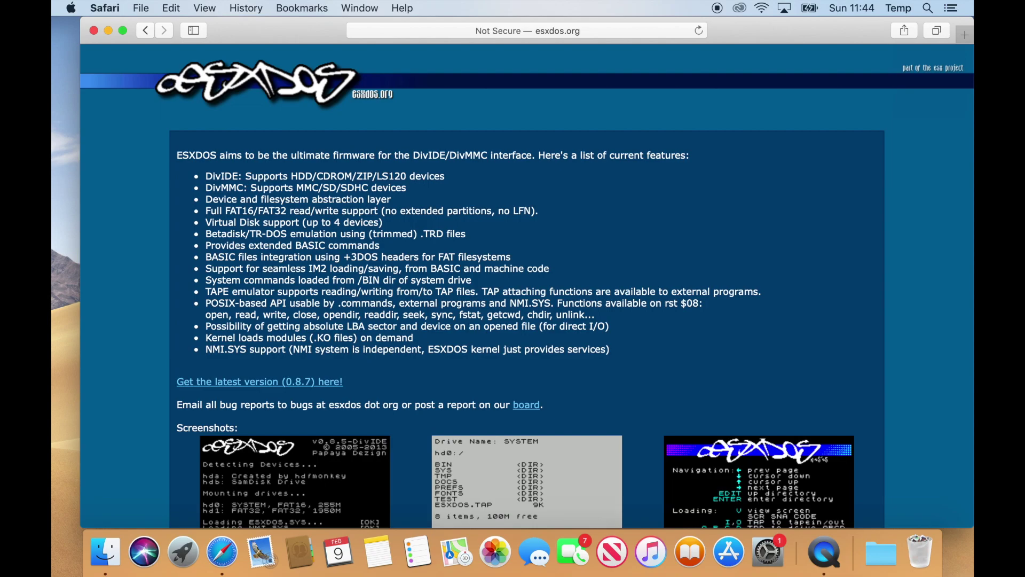
click(292, 382)
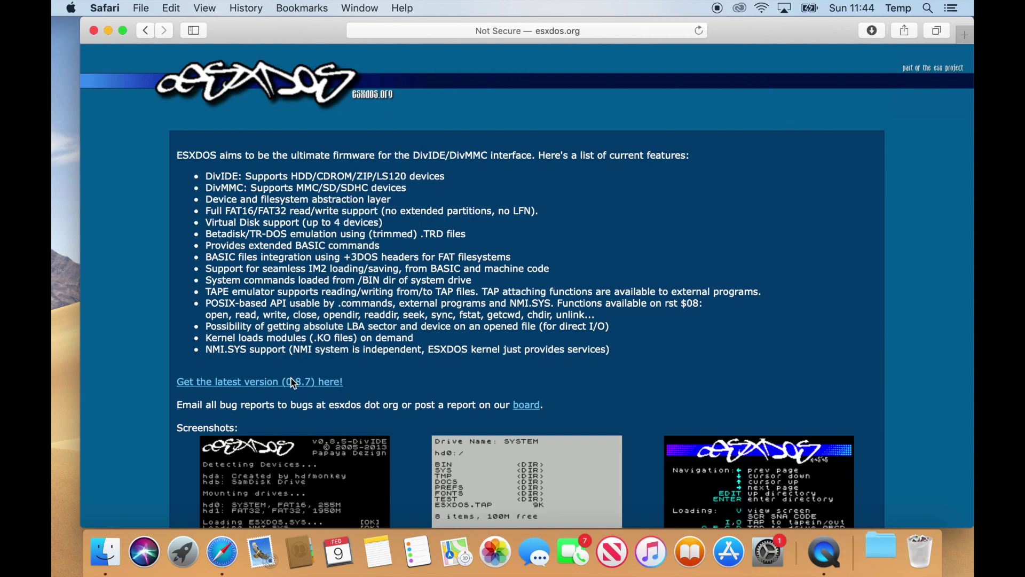
Step: Show the downloaded esxdos087 folder in Finder and open it
click(872, 31)
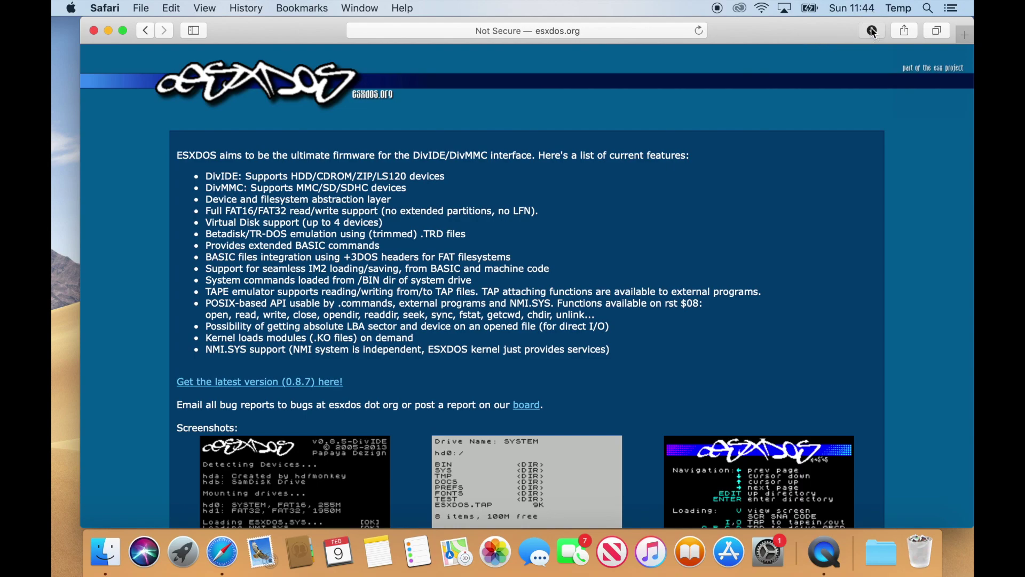
click(944, 92)
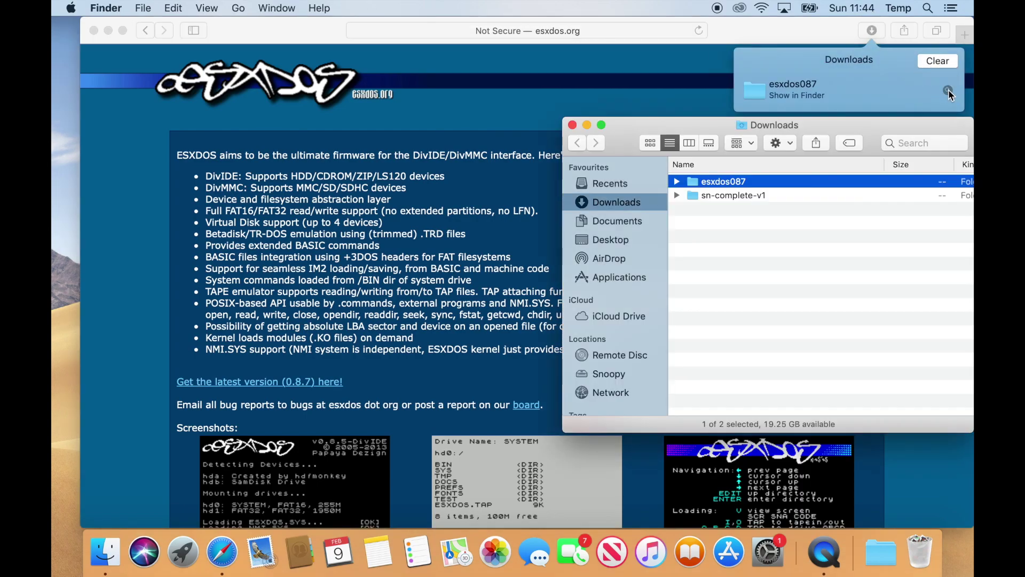
double_click(714, 182)
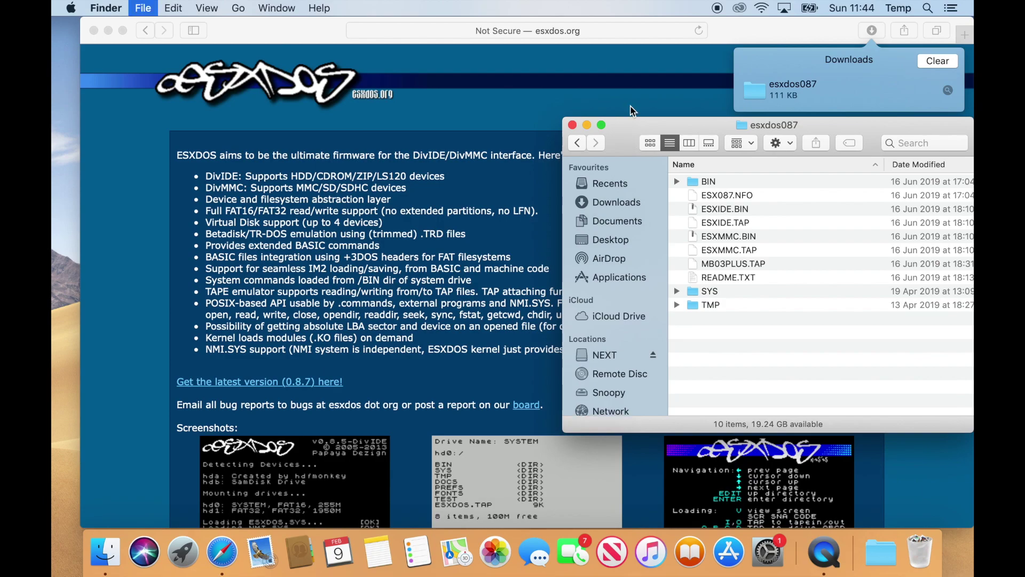
Step: Show the NEXT drive as a list in a second, enlarged Finder window and copy the esxdos087 BIN folder into its root
key(super+n)
click(181, 359)
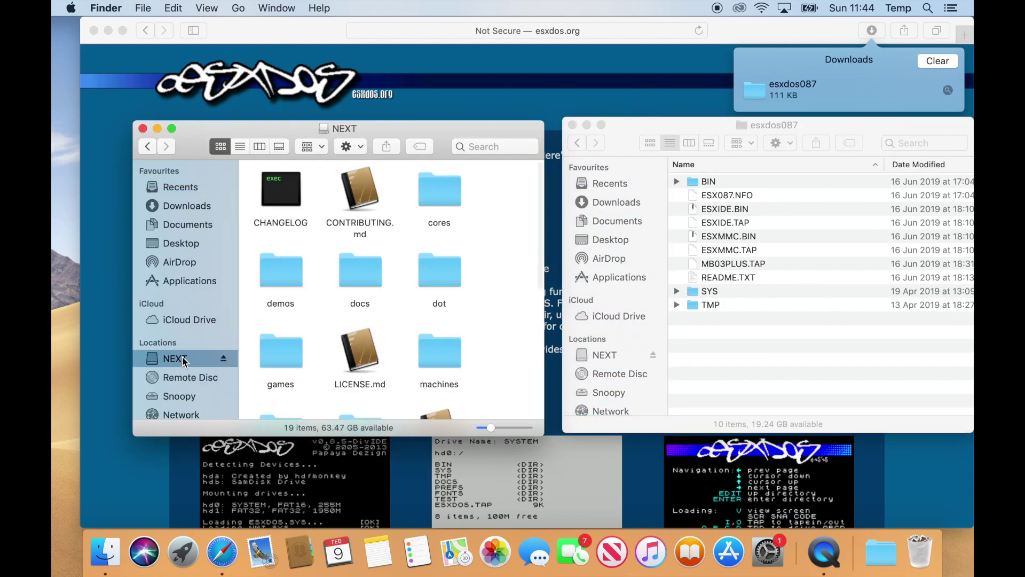
click(240, 148)
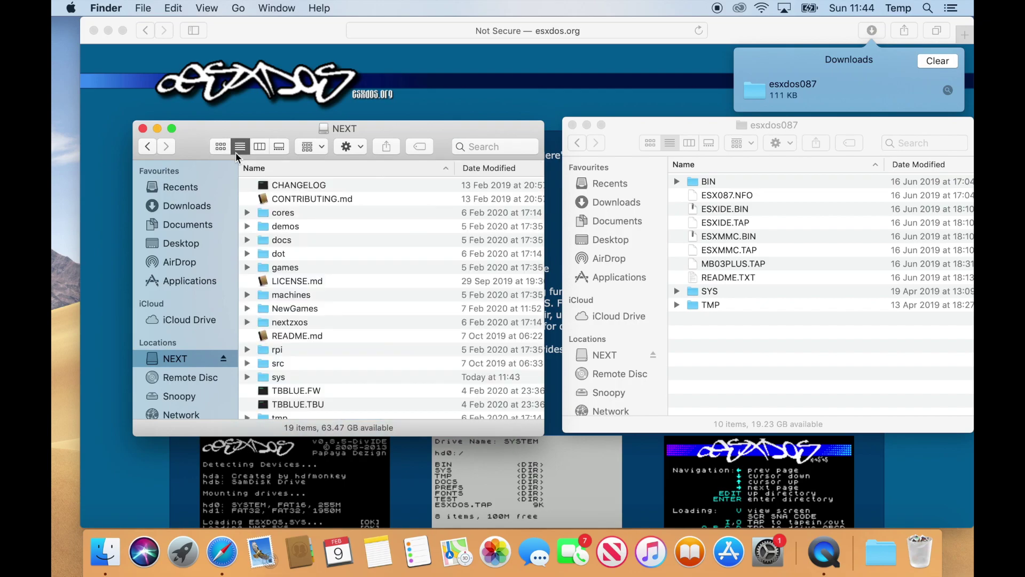
drag(201, 131, 161, 72)
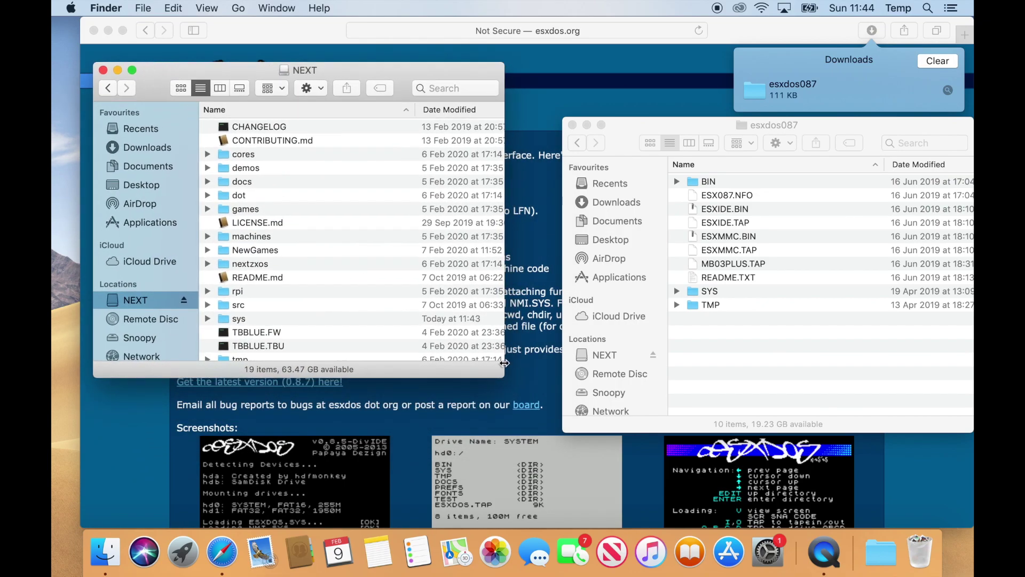
drag(497, 377, 528, 484)
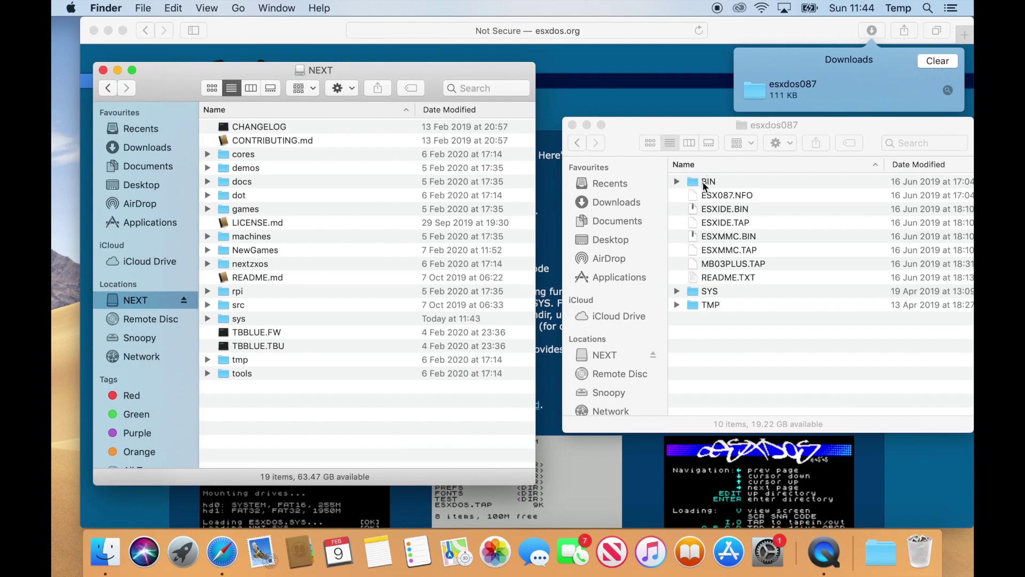
drag(704, 184, 364, 427)
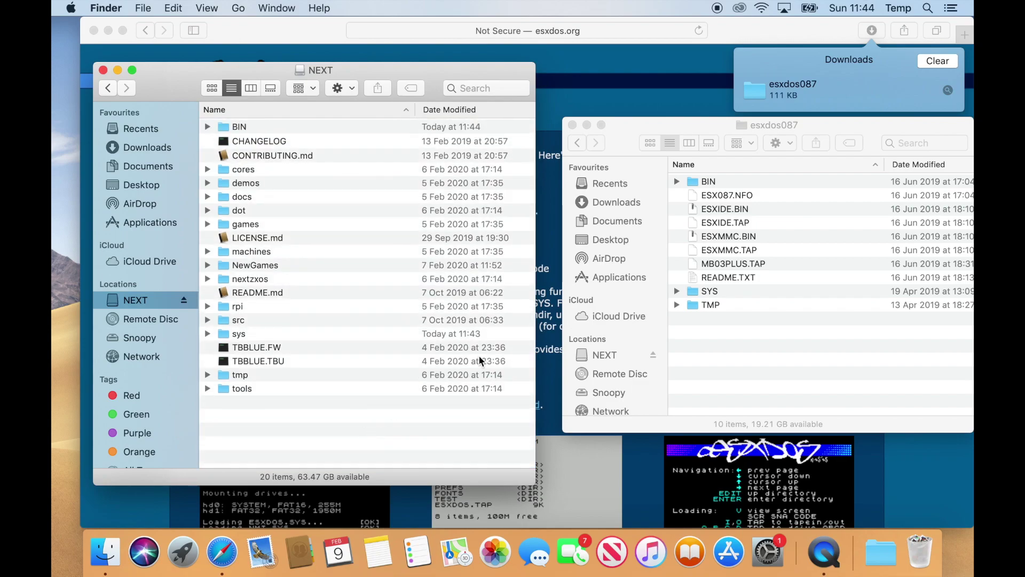
Step: Copy everything inside the esxdos087 SYS folder into the existing sys folder on the NEXT drive
click(696, 295)
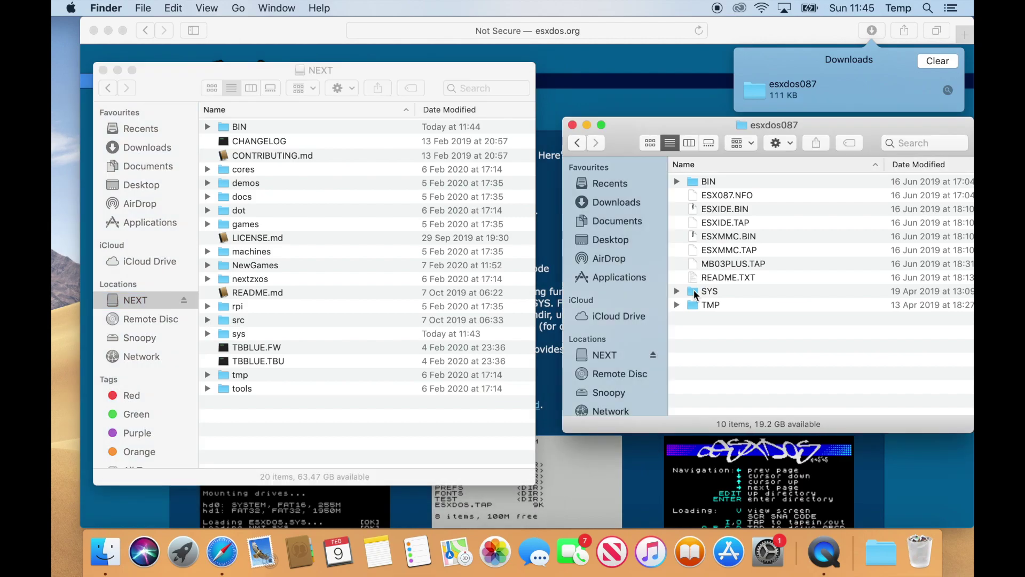
double_click(696, 295)
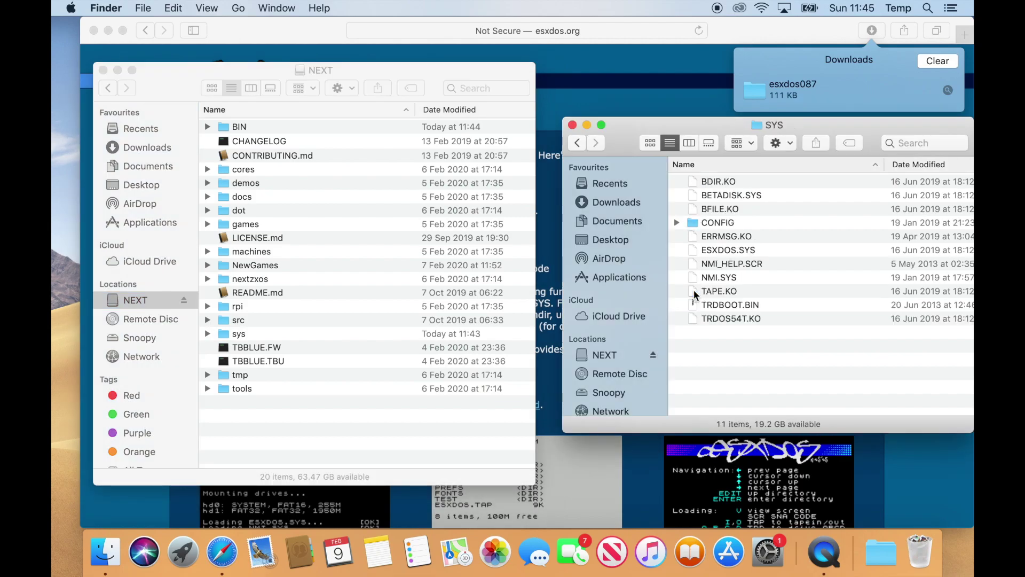
double_click(242, 336)
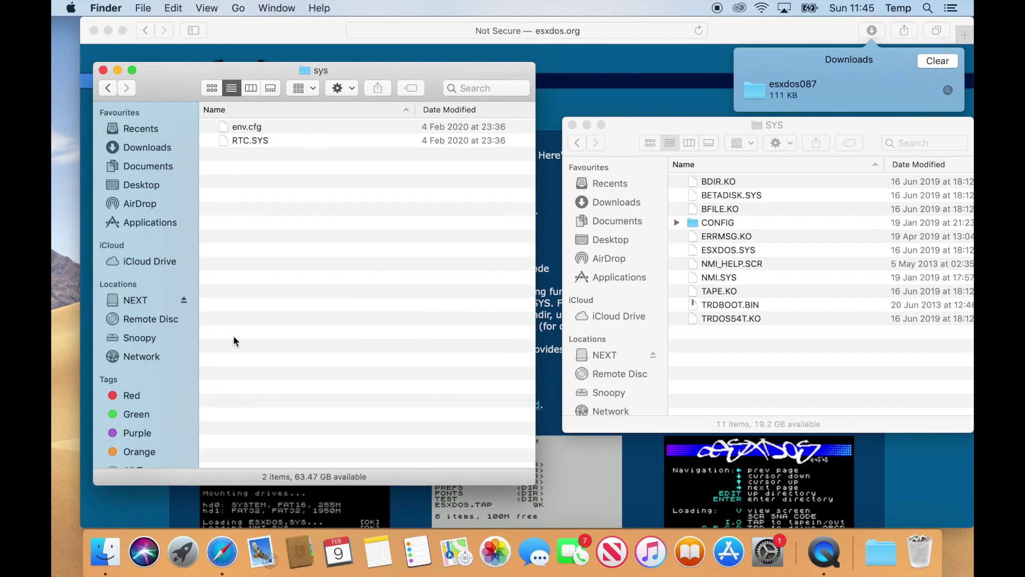
click(719, 181)
click(718, 181)
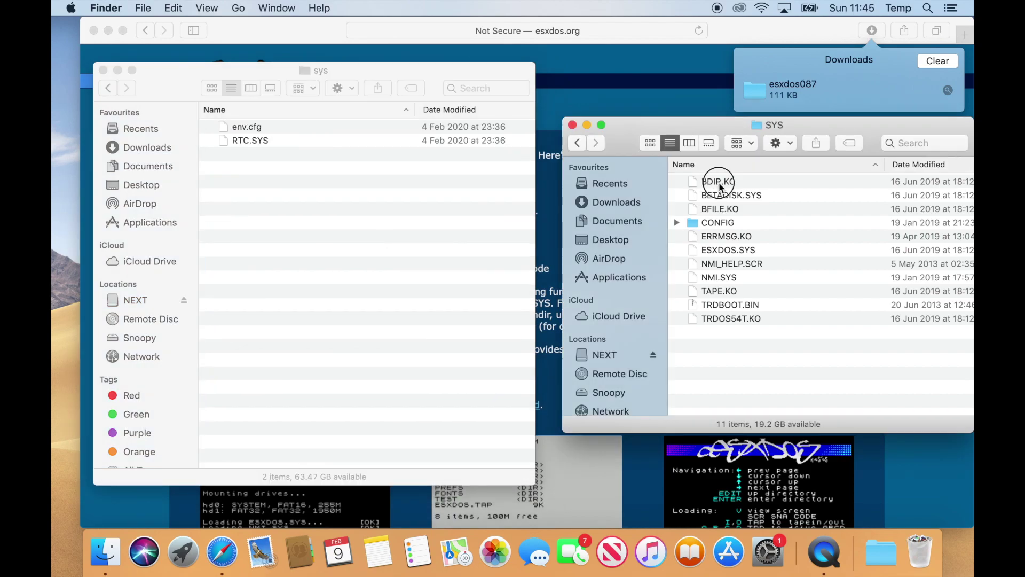
shift+click(722, 319)
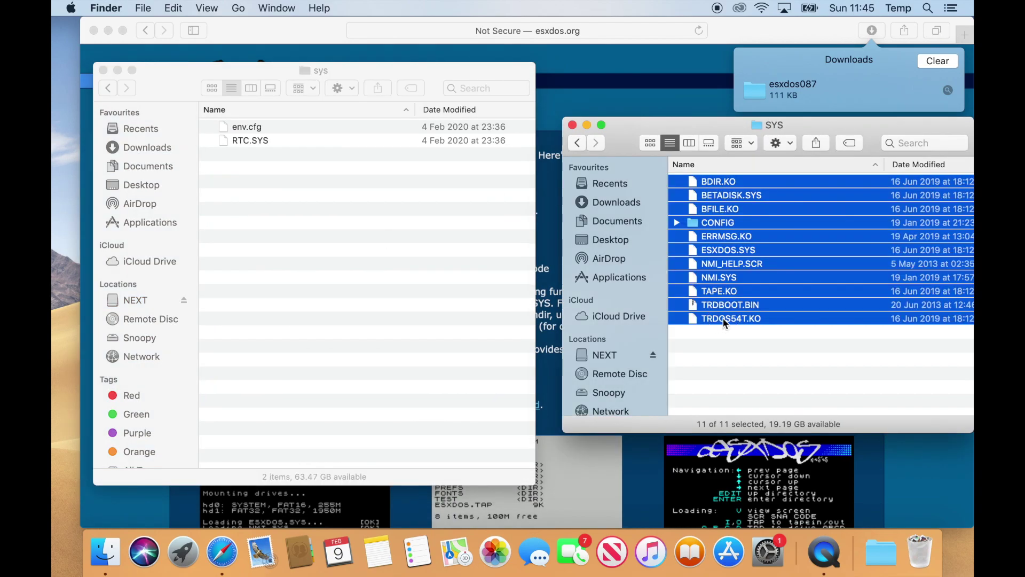
drag(722, 319, 351, 286)
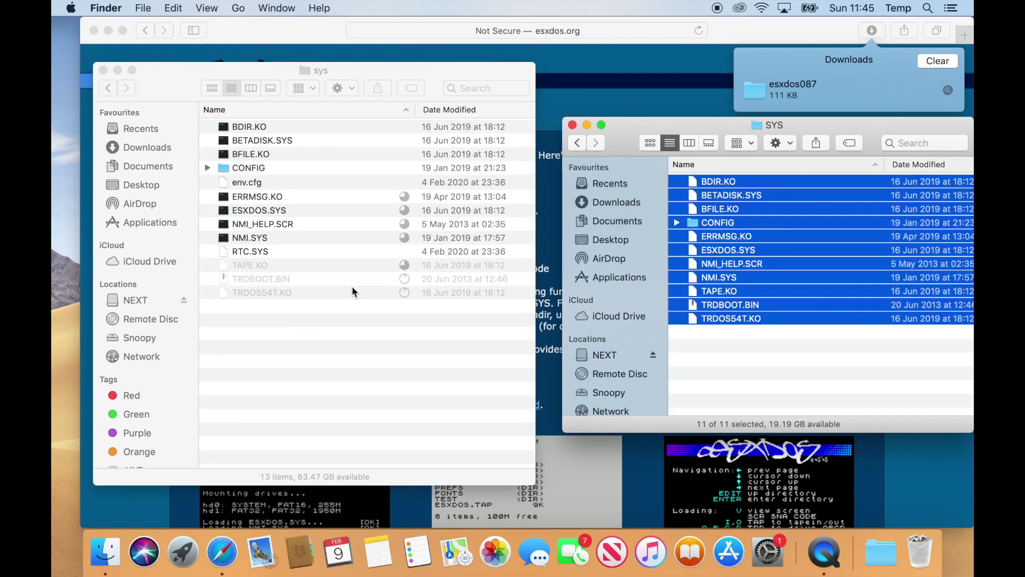
Step: Return both Finder windows to their top-level folders and check the contents of the esxdos087 TMP folder
click(113, 87)
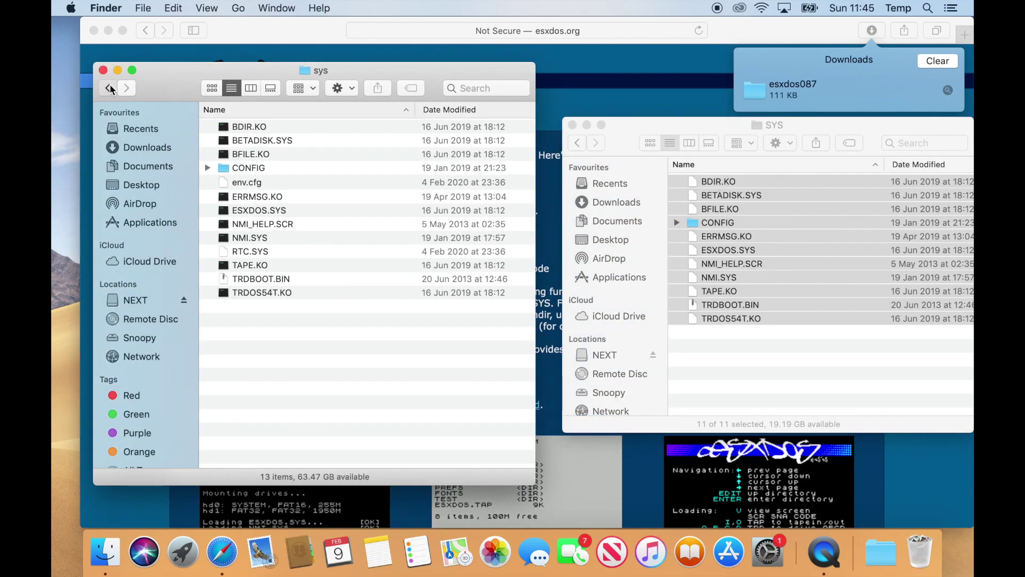
click(113, 86)
click(576, 143)
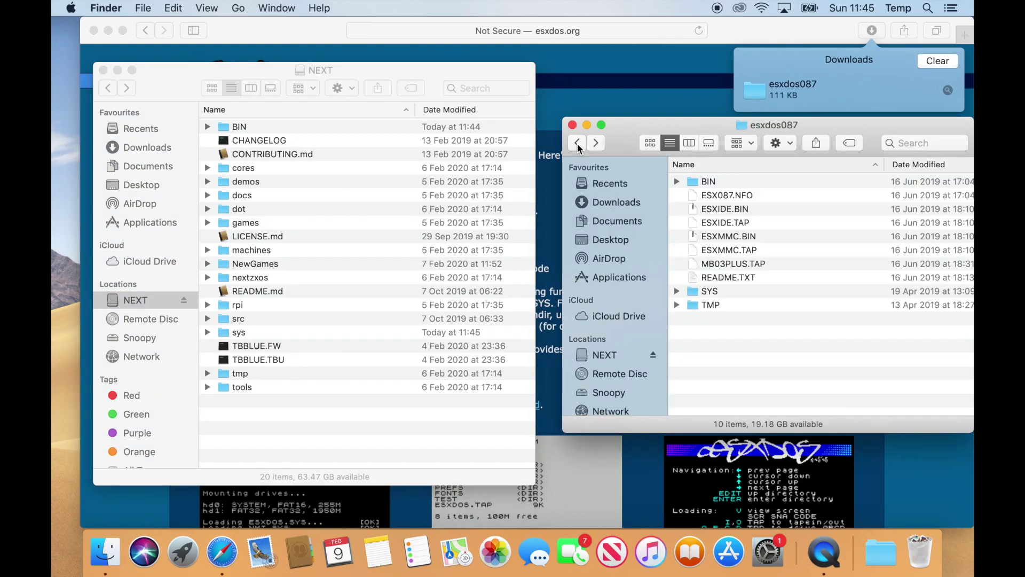
double_click(704, 304)
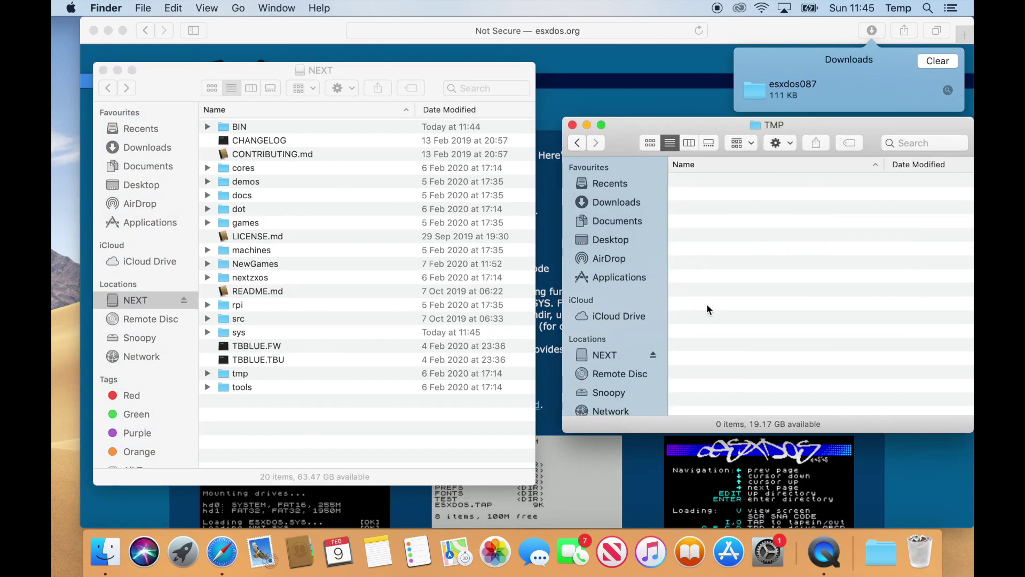
click(579, 143)
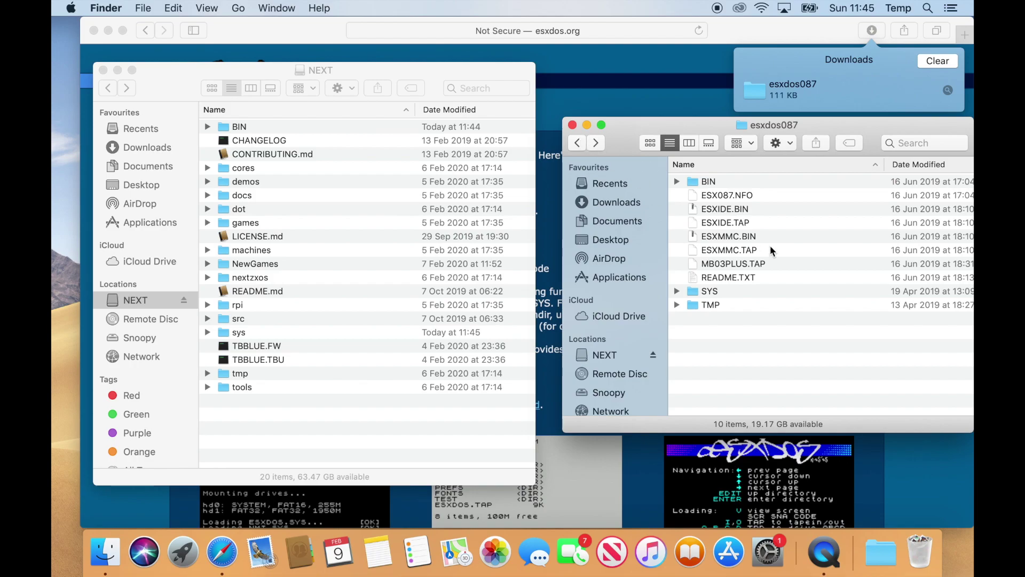
Step: Copy ESXMMC.BIN from esxdos087 into the machines/next folder on the NEXT drive
click(737, 238)
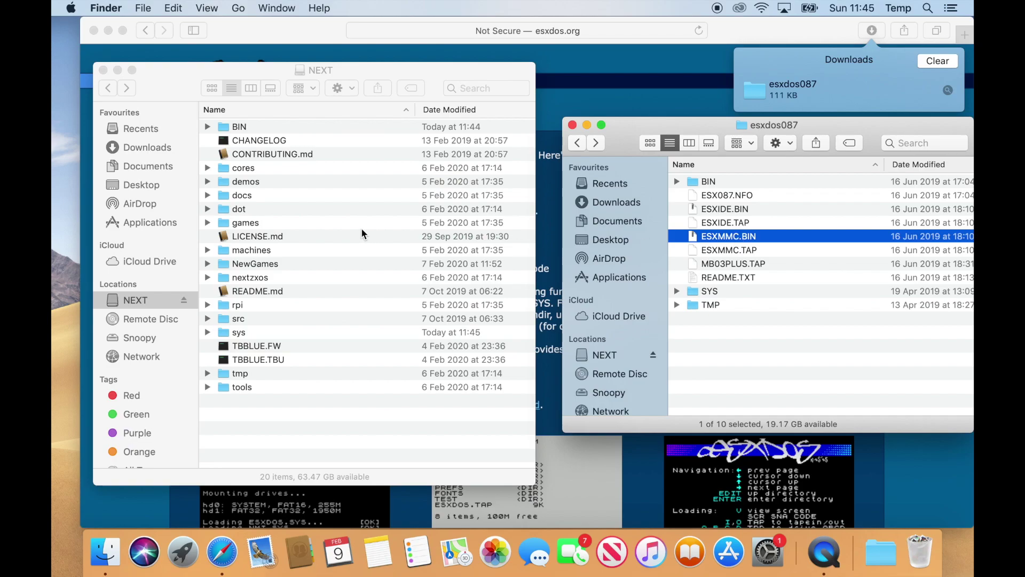
click(258, 252)
double_click(259, 252)
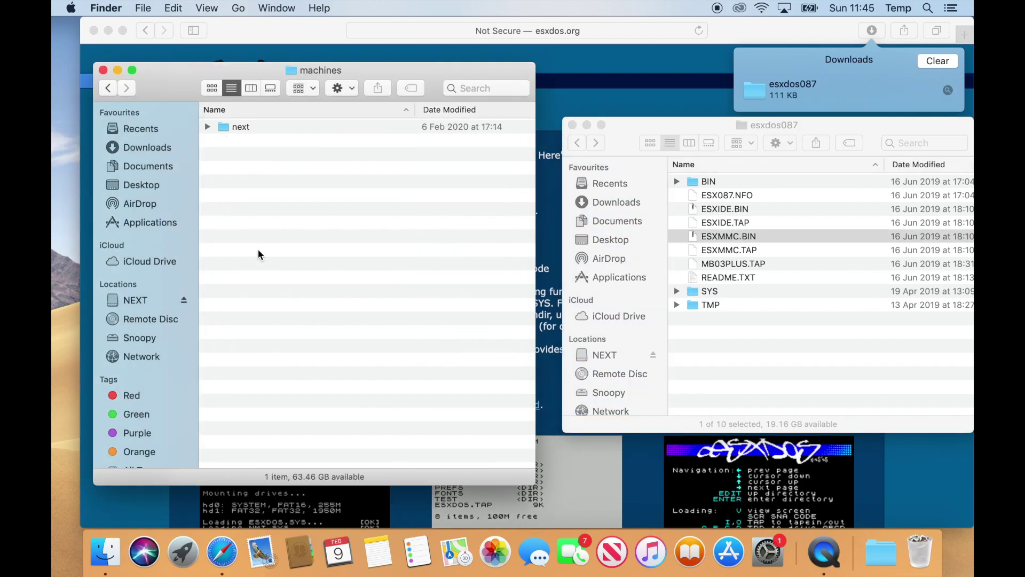
double_click(241, 128)
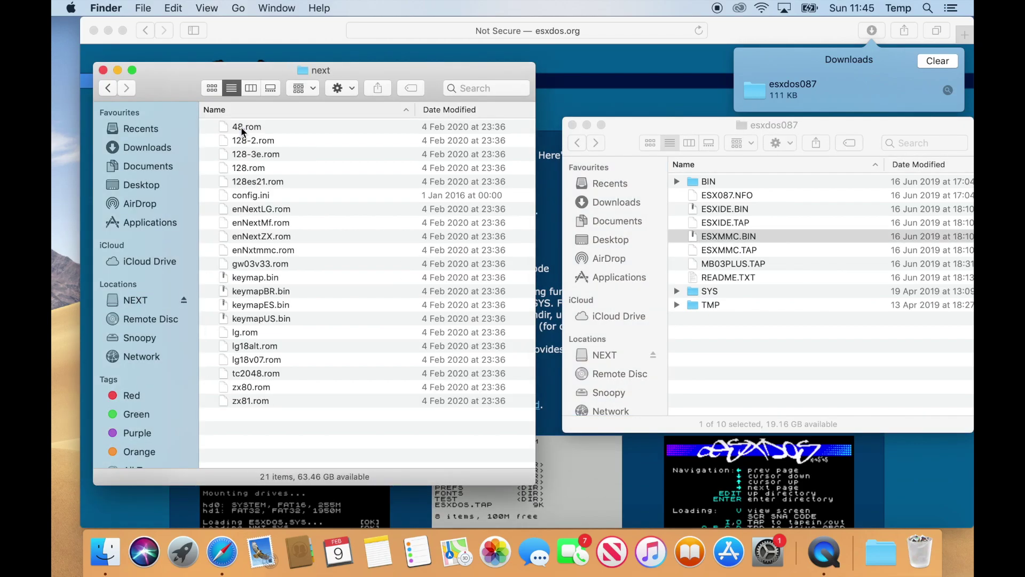
drag(710, 235, 340, 427)
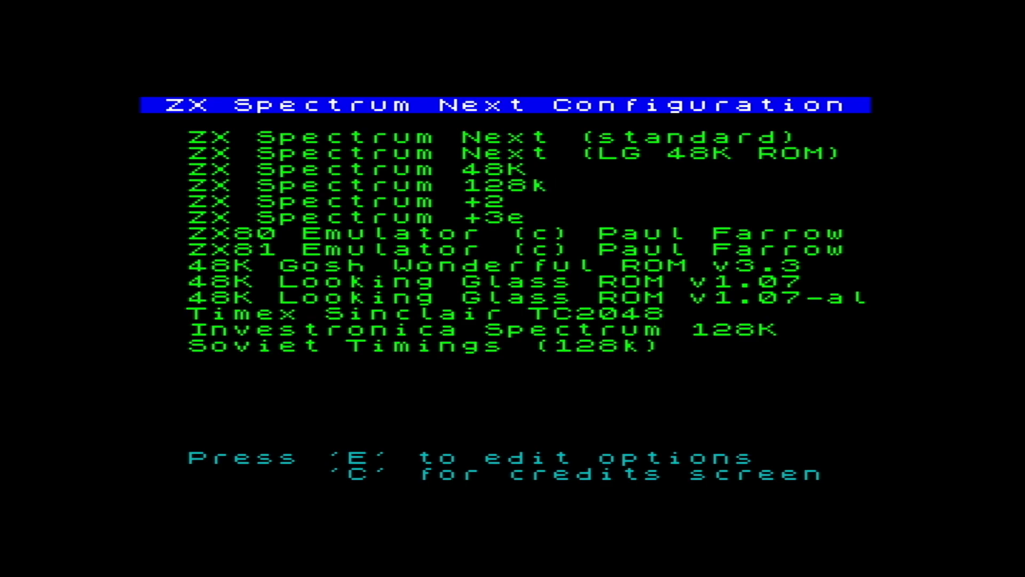
Step: In the ZX Spectrum Next configuration, set the DivmmcROM option to YES and accept the changes
key(e)
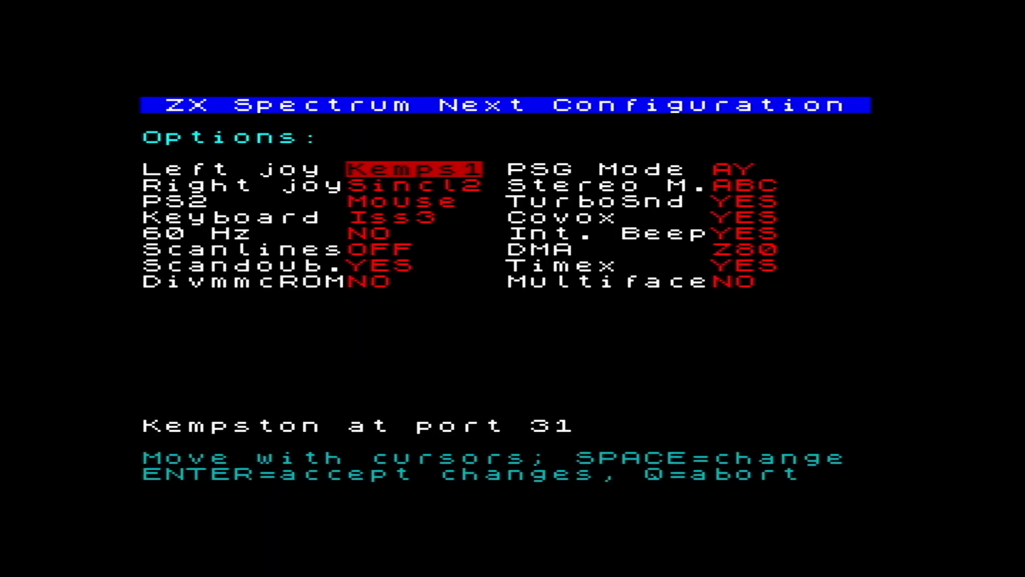
key(Down)
key(Down)
key(Down)
key(Down)
key(Down)
key(Down)
key(Down)
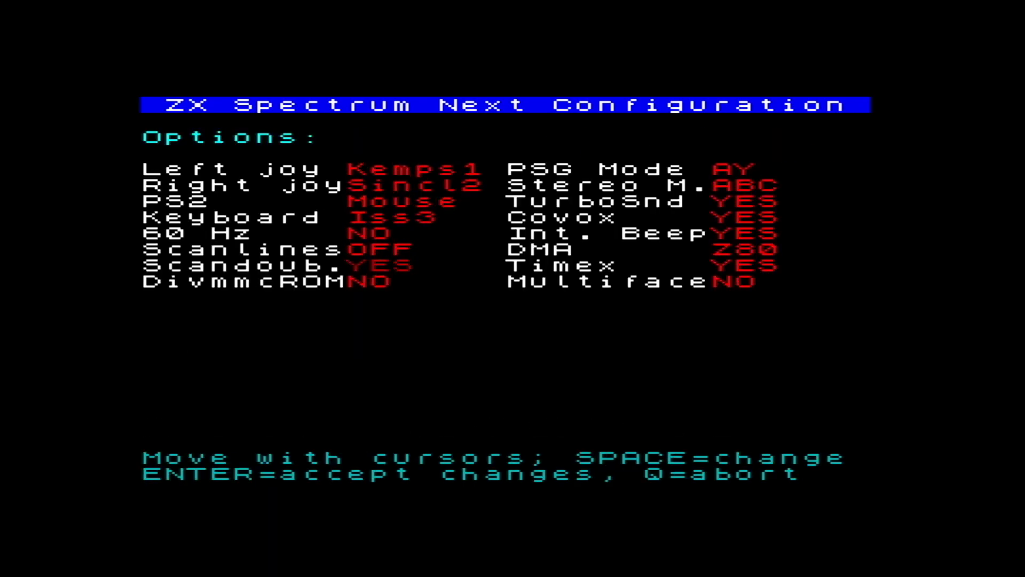
key(space)
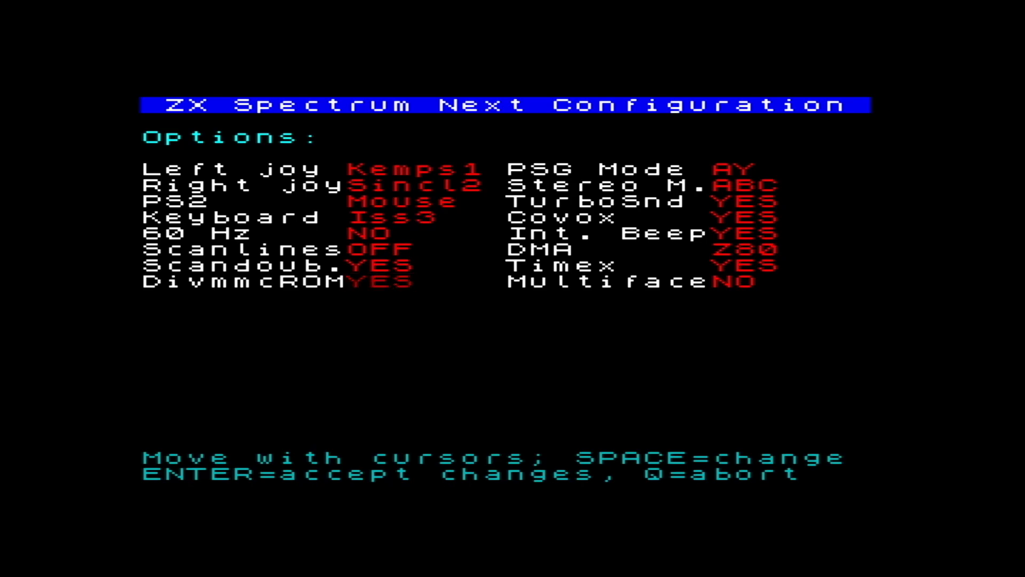
key(Return)
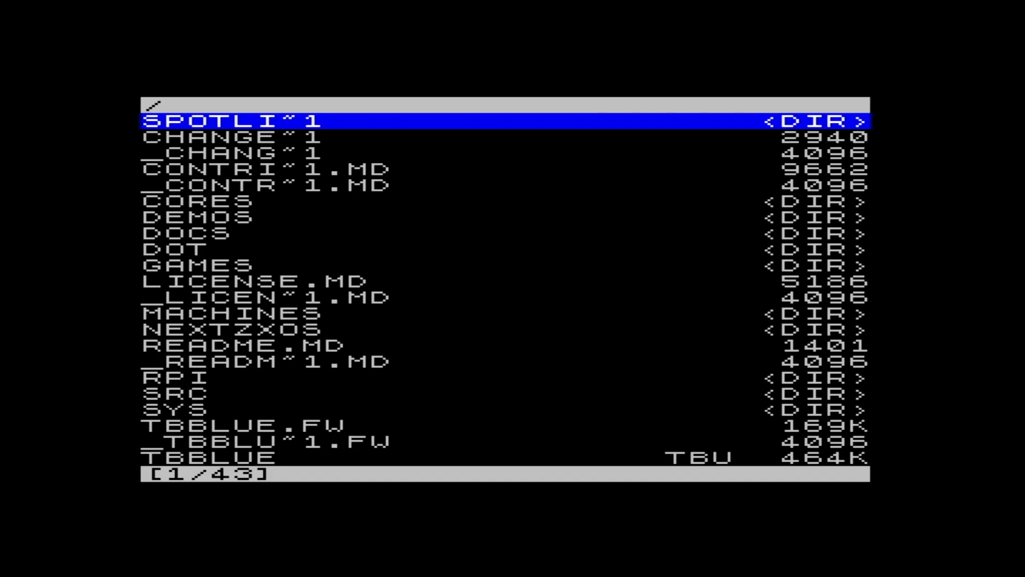
Step: Open the GAMES directory from the root of the card in the file browser
key(Down)
key(Down)
key(Down)
key(Down)
key(Down)
key(Down)
key(Down)
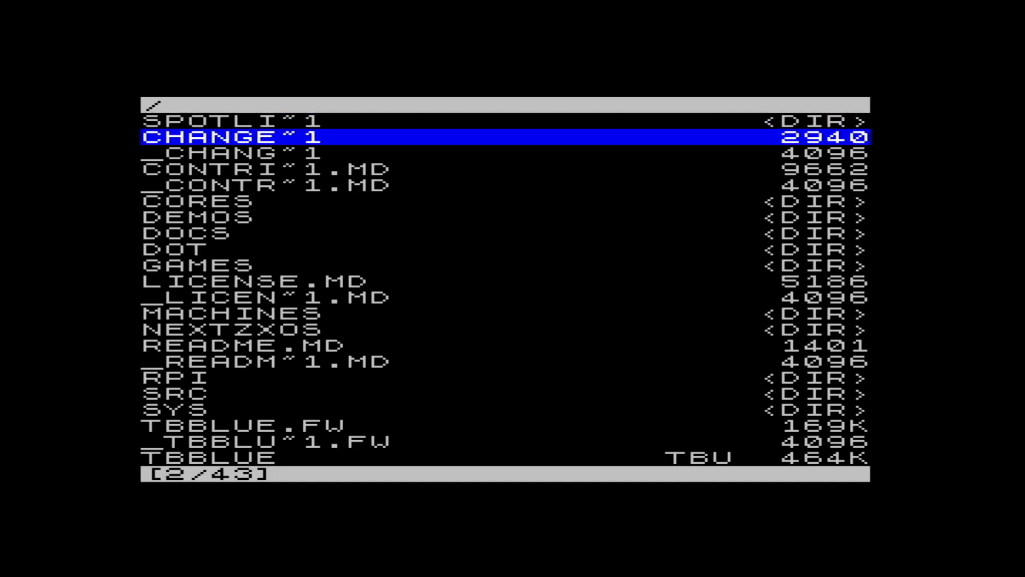
key(Down)
key(Down)
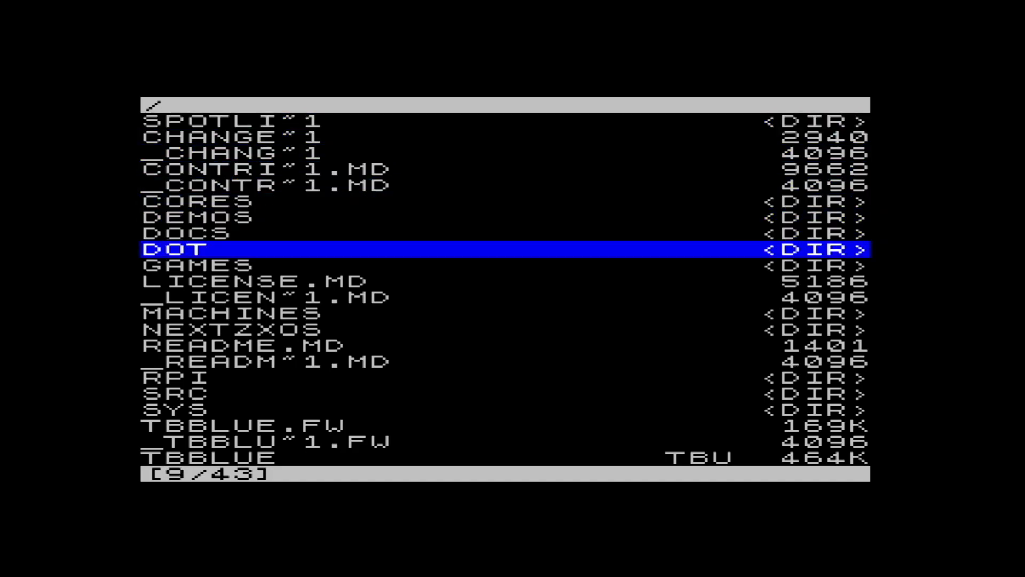
key(Return)
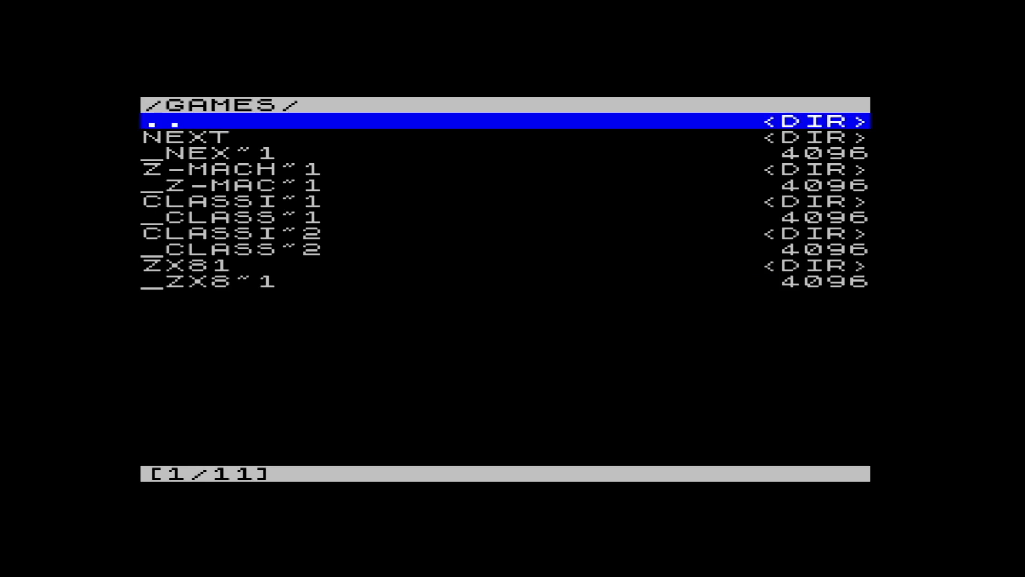
Step: Open the CLASSI~1 directory inside GAMES
key(Down)
key(Down)
key(Down)
key(Down)
key(Down)
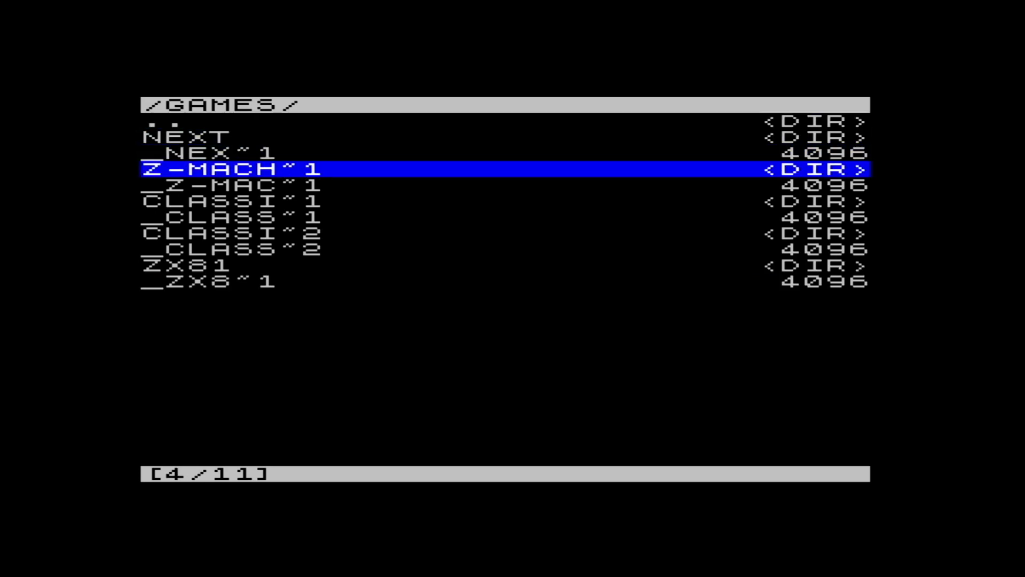
key(Return)
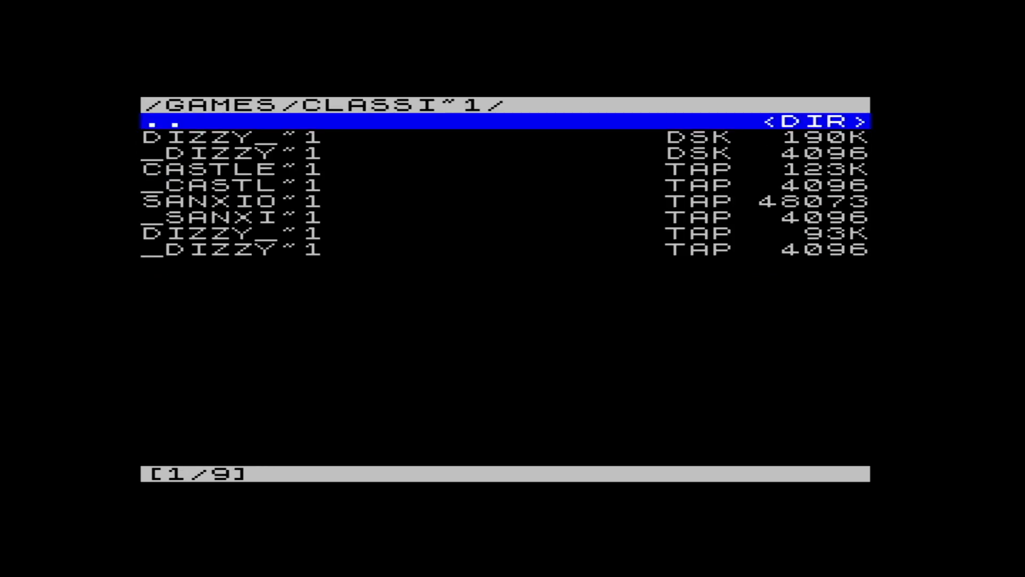
Step: Load the 123K CASTLE~1 TAP file from the CLASSI~1 directory
key(Down)
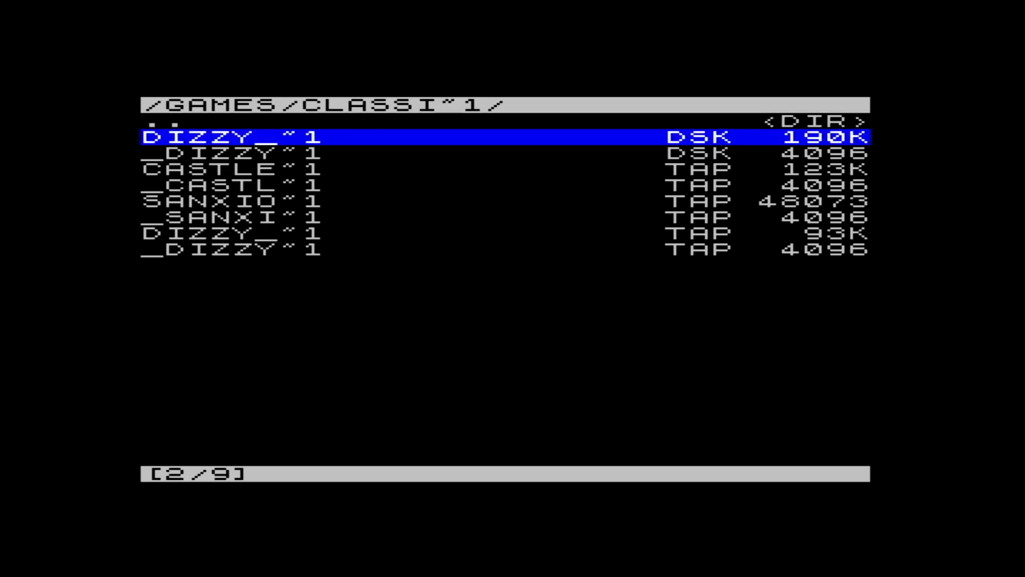
key(Down)
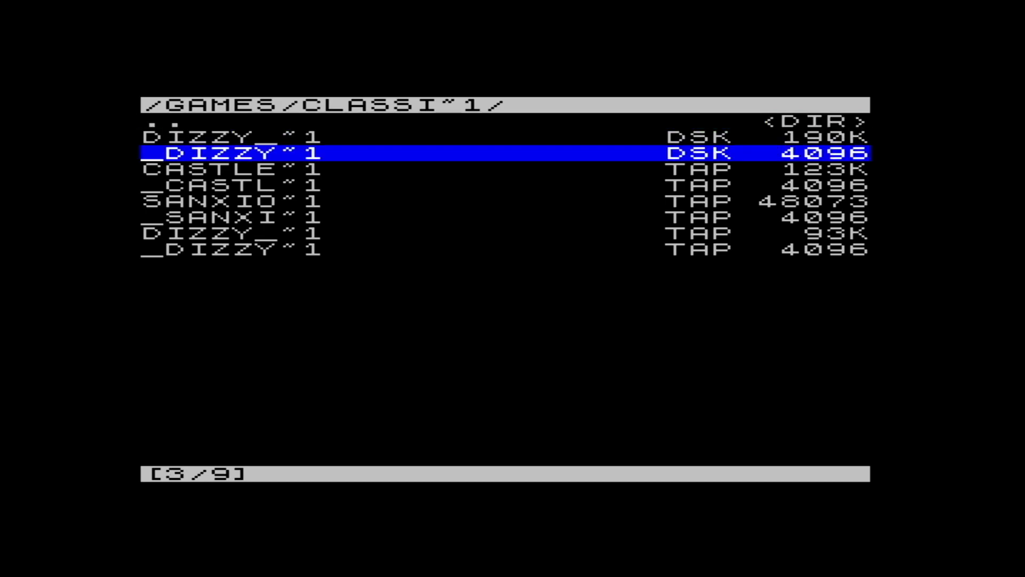
key(Down)
key(Return)
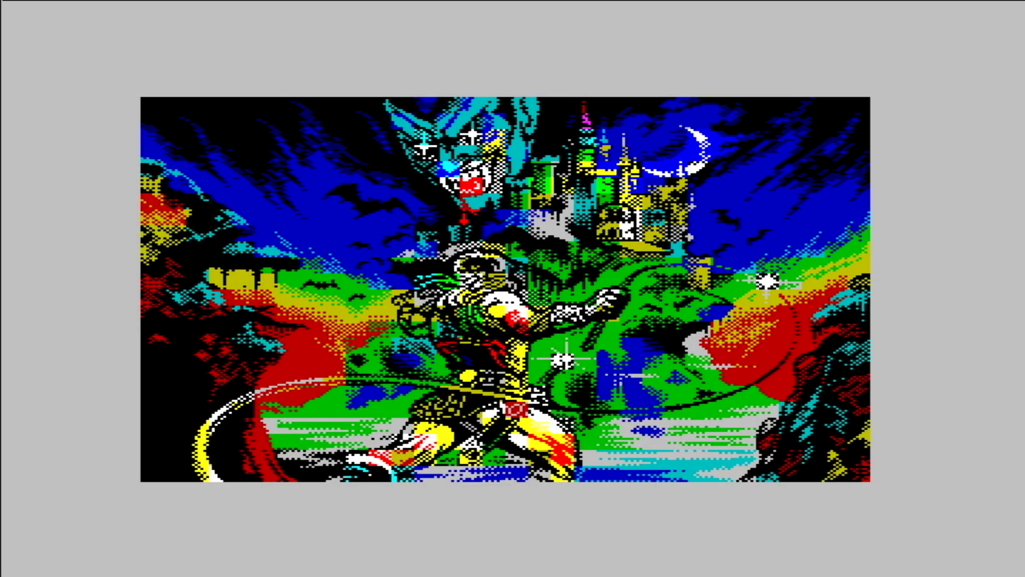